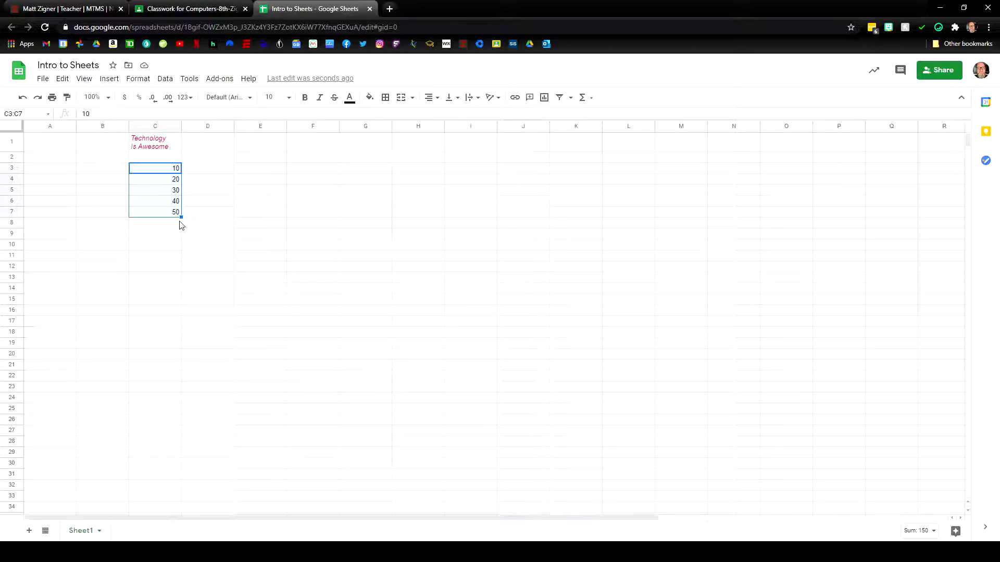
# - Extend the number series in column C down to C33 and undo the fill
pyautogui.moveTo(182, 217); pyautogui.dragTo(157, 496)
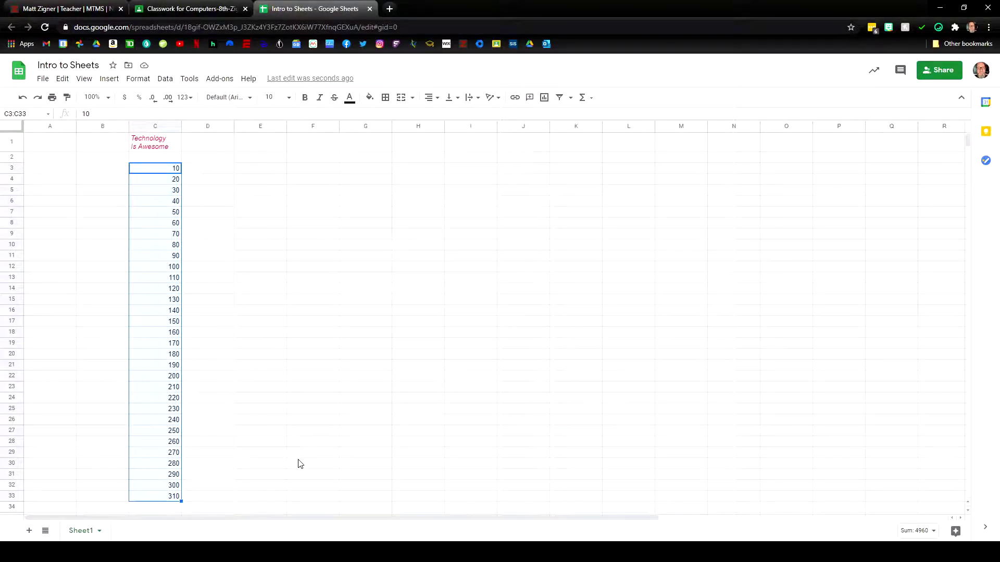
pyautogui.hotkey('ctrl', 'z')
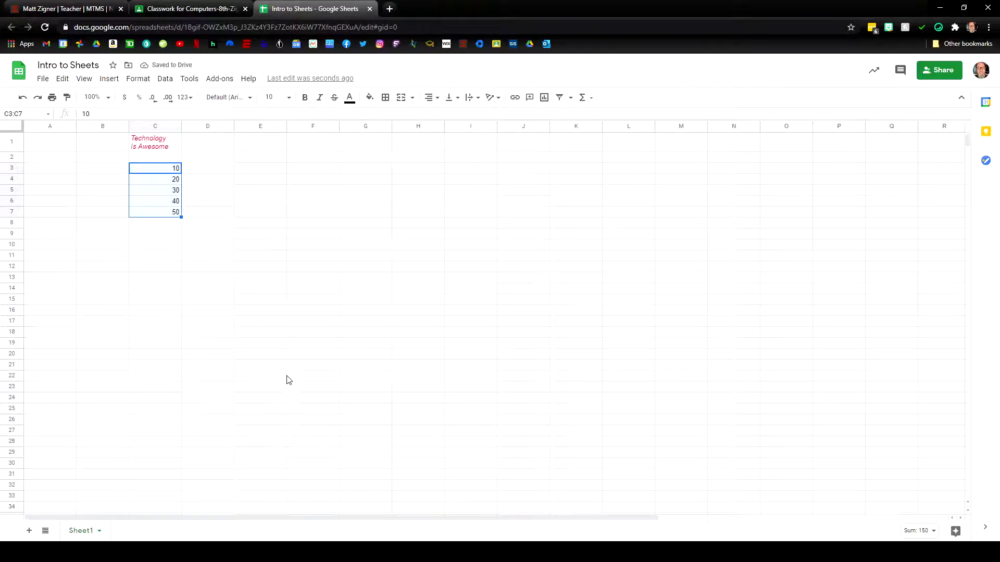
pyautogui.click(218, 346)
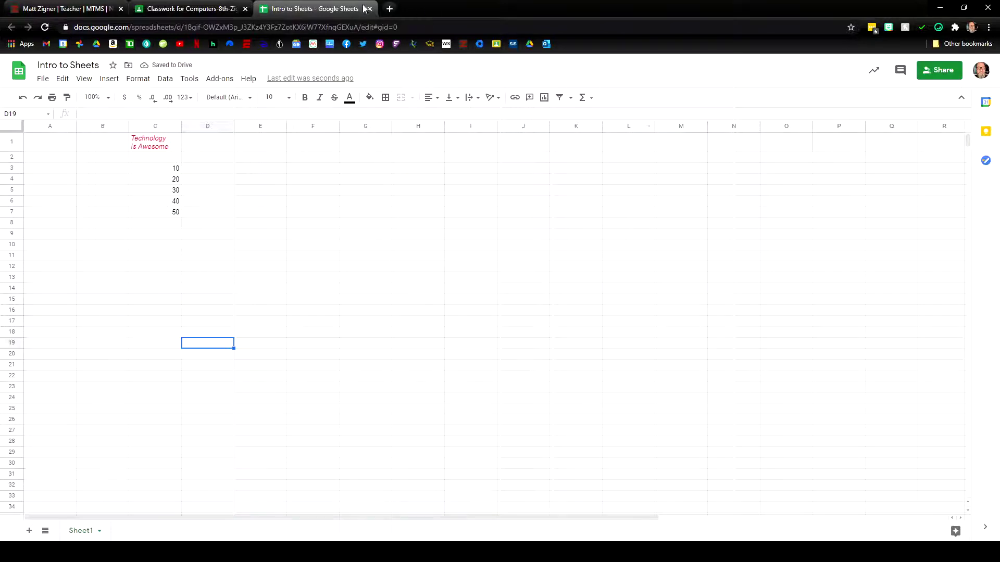
# - Consult the student task in the Google SHEETS Tutorial PDF and enter the formula =C3*2 in cell D3
pyautogui.click(191, 9)
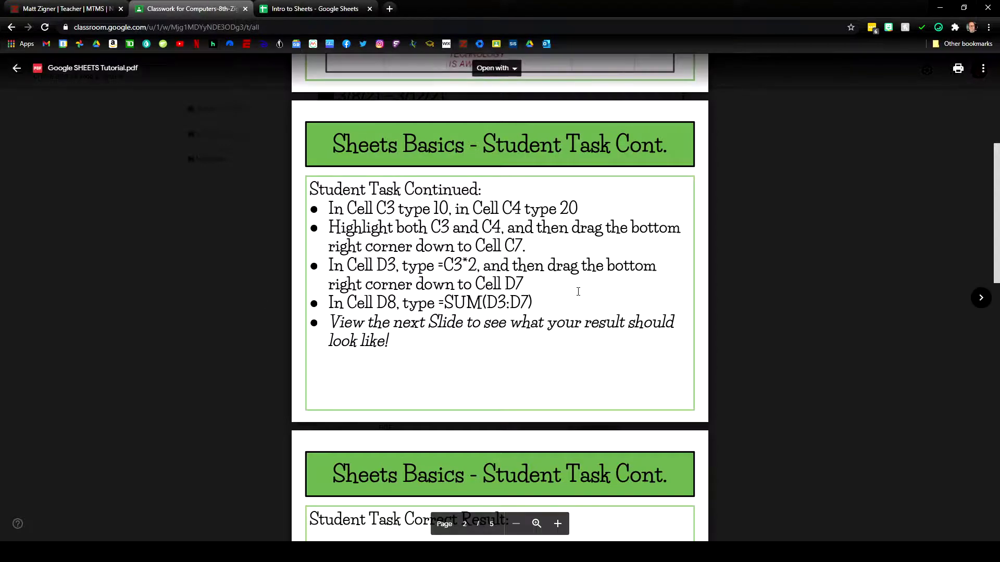
pyautogui.click(321, 6)
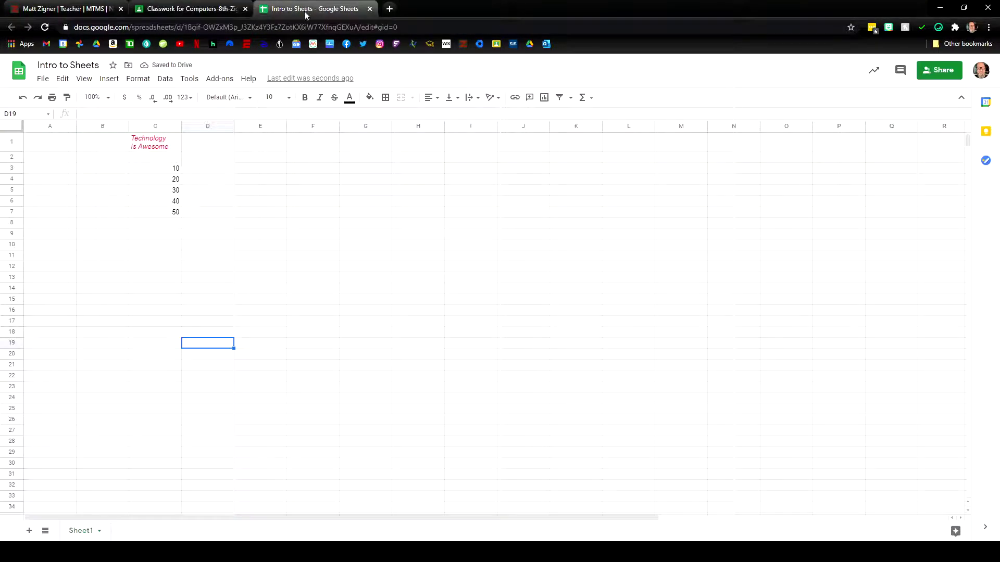
pyautogui.click(209, 172)
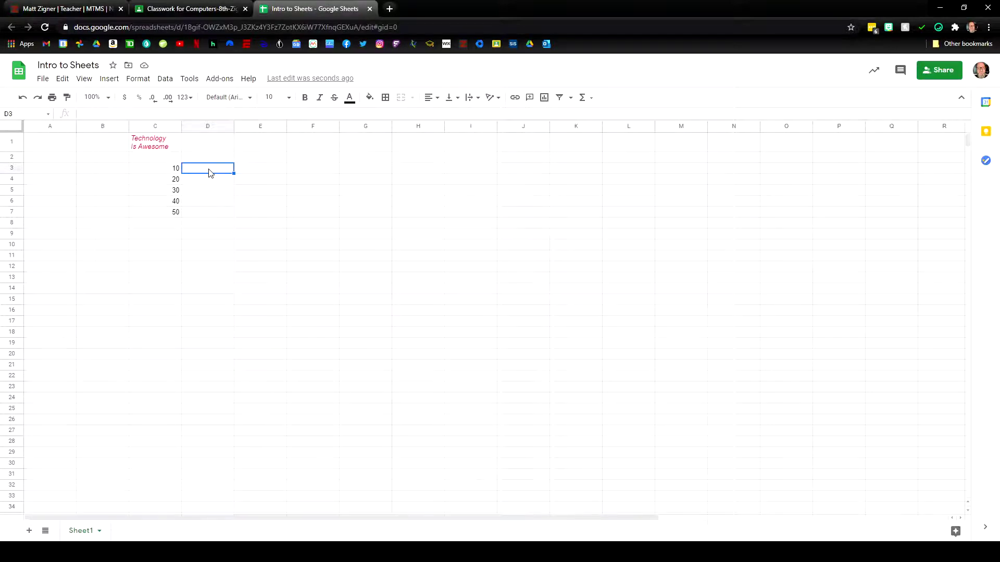
pyautogui.write('=')
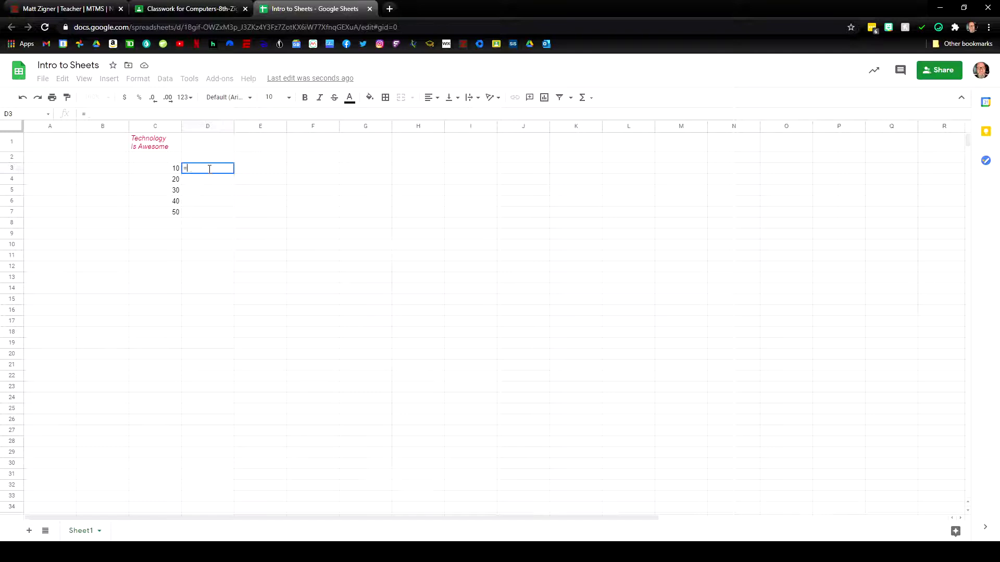
pyautogui.write('c3')
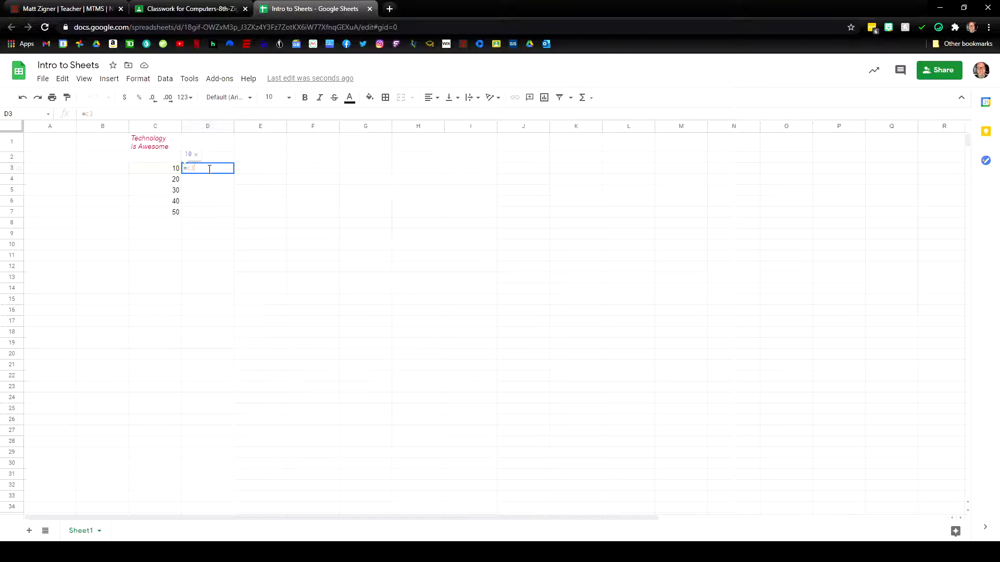
pyautogui.write('*')
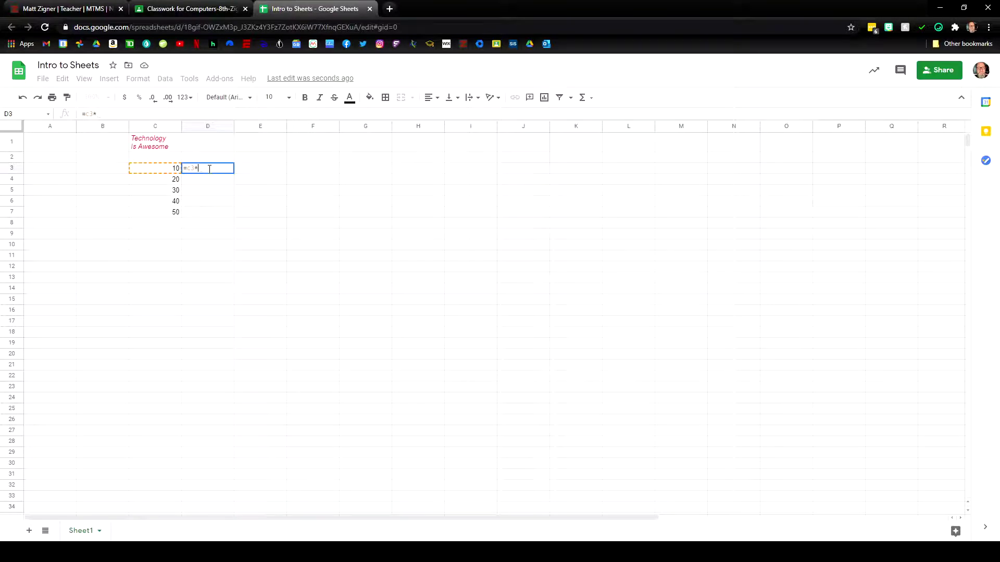
pyautogui.write('2')
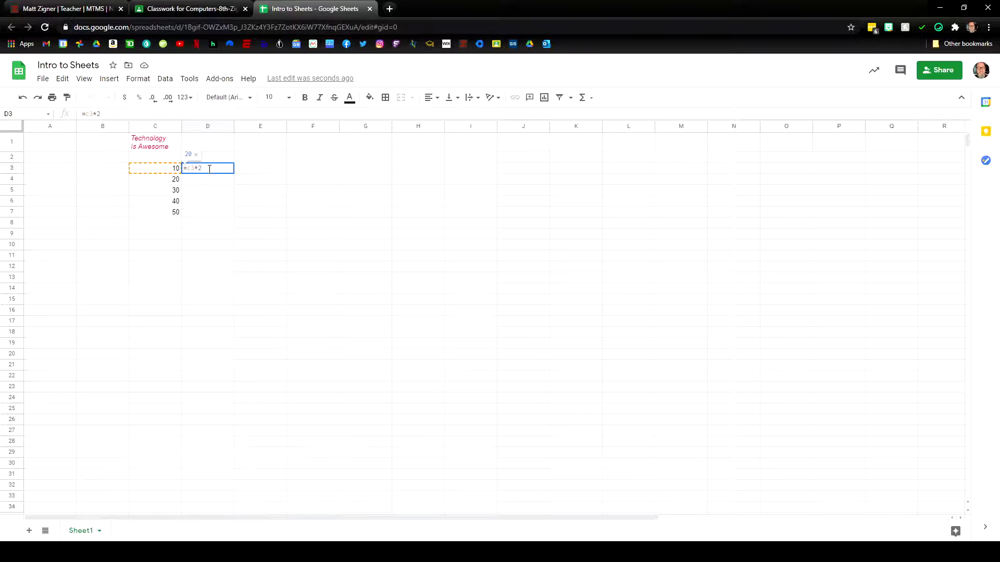
pyautogui.press('Return')
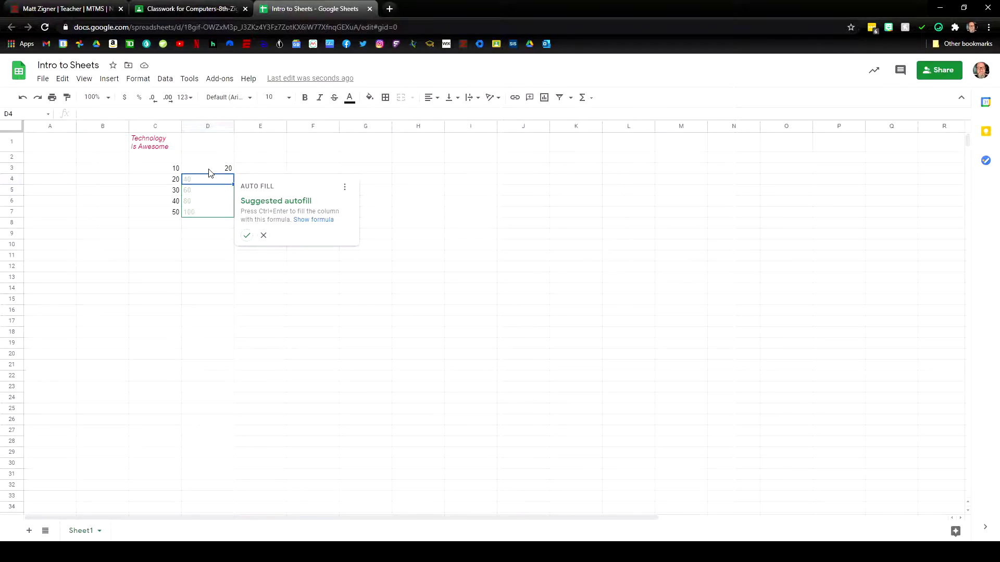
# - Accept the suggested autofill for D4:D7 and clear the filled cells, keeping only the D3 formula
pyautogui.click(247, 237)
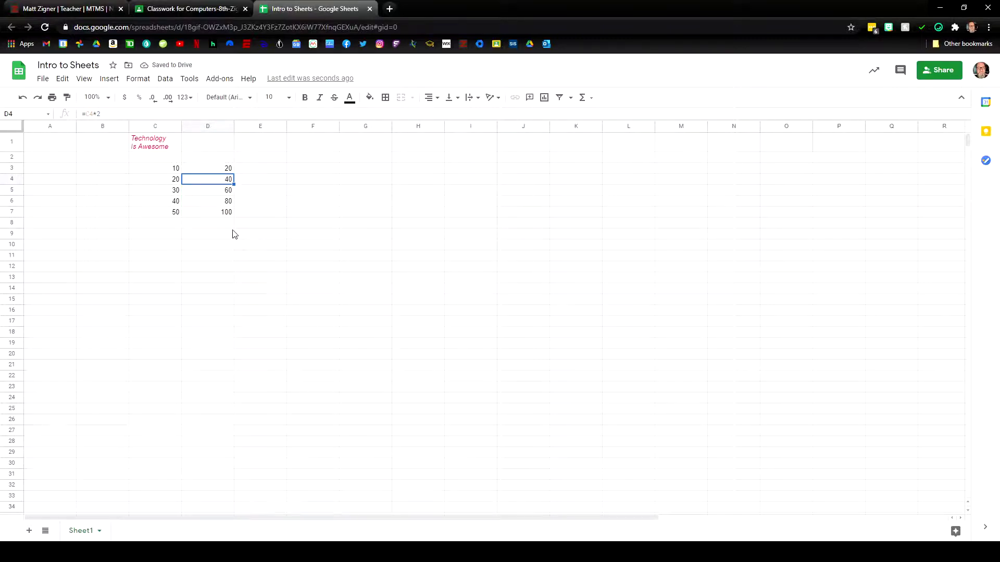
pyautogui.click(245, 235)
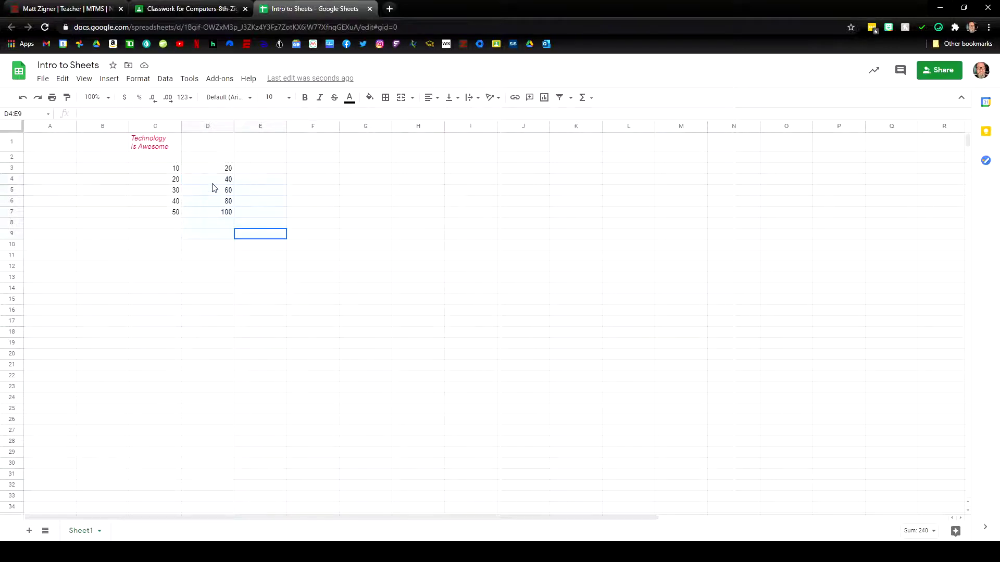
pyautogui.keyDown('shift'); pyautogui.click(212, 183); pyautogui.keyUp('shift')
pyautogui.press('Delete')
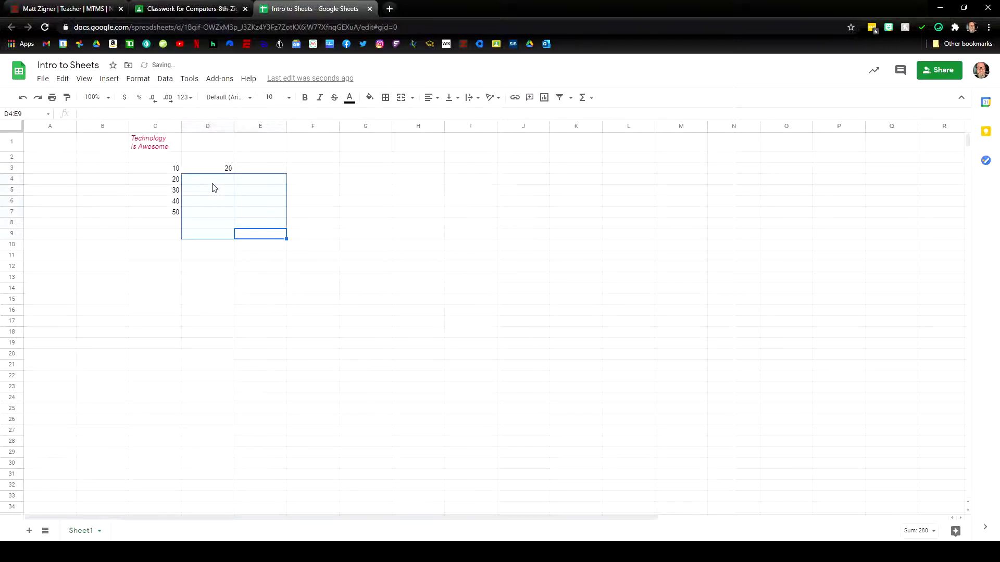
pyautogui.click(345, 261)
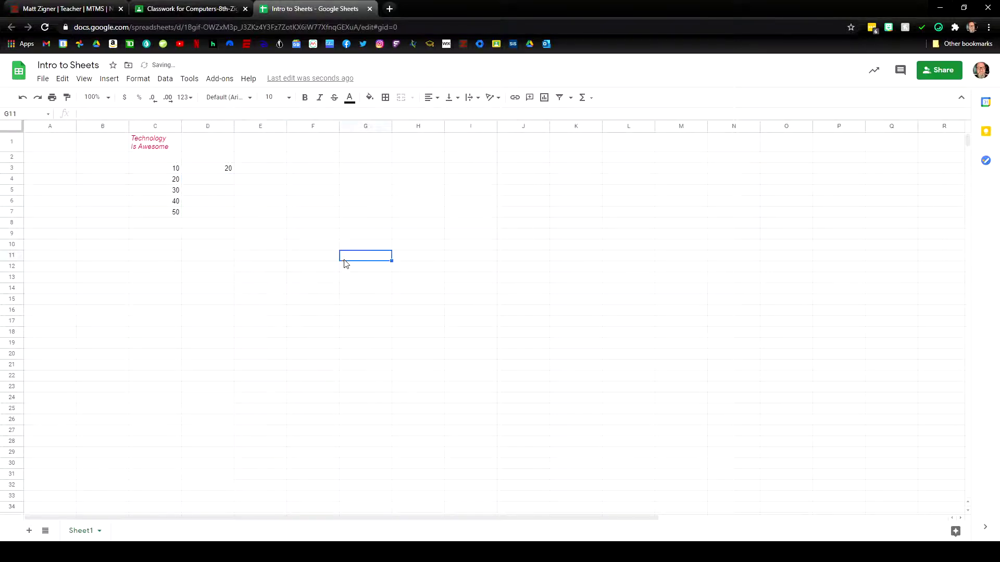
# - Fill the formula from D3 down to D7 and inspect the copied formulas in the filled cells
pyautogui.click(212, 173)
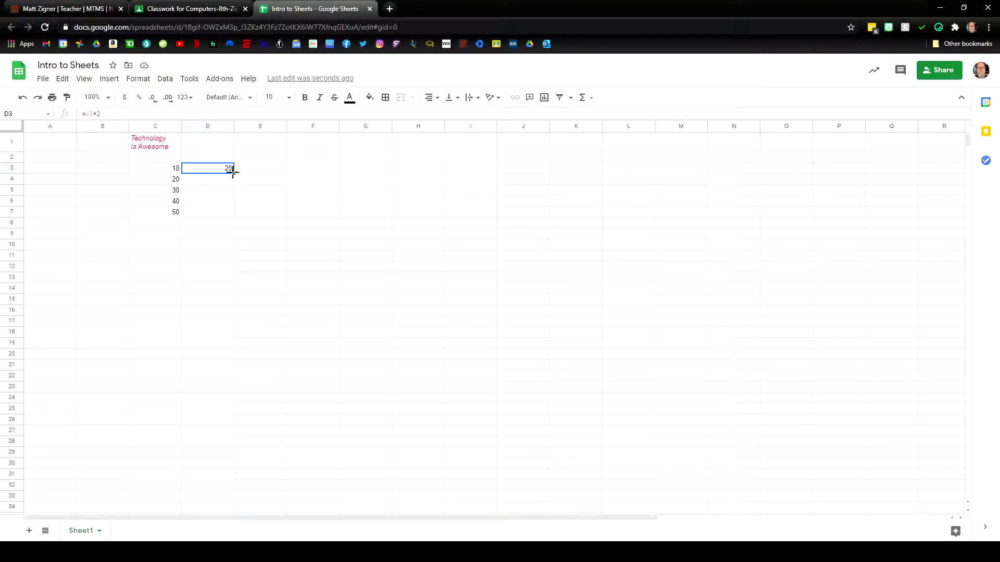
pyautogui.moveTo(233, 173); pyautogui.dragTo(232, 217)
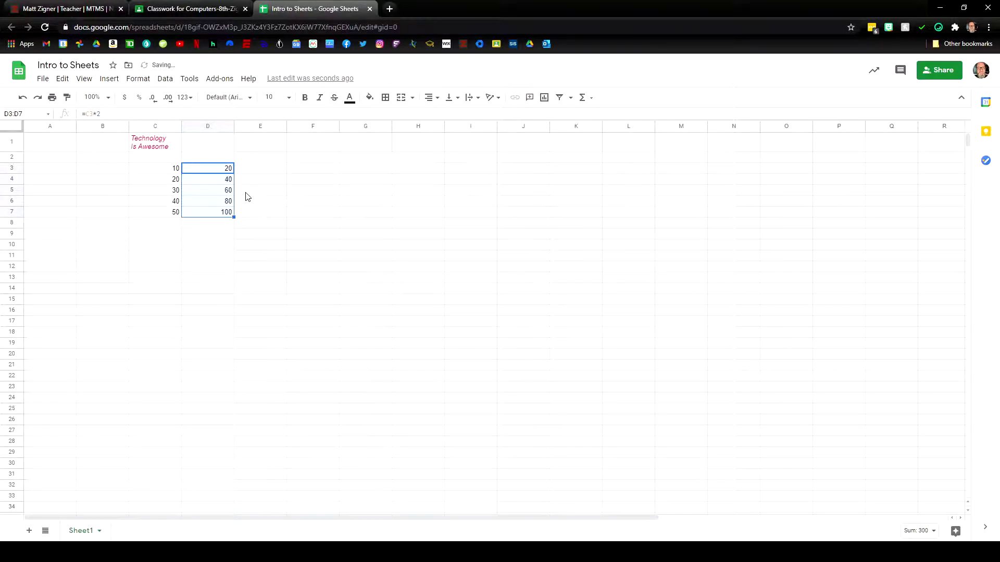
pyautogui.click(223, 181)
pyautogui.click(228, 190)
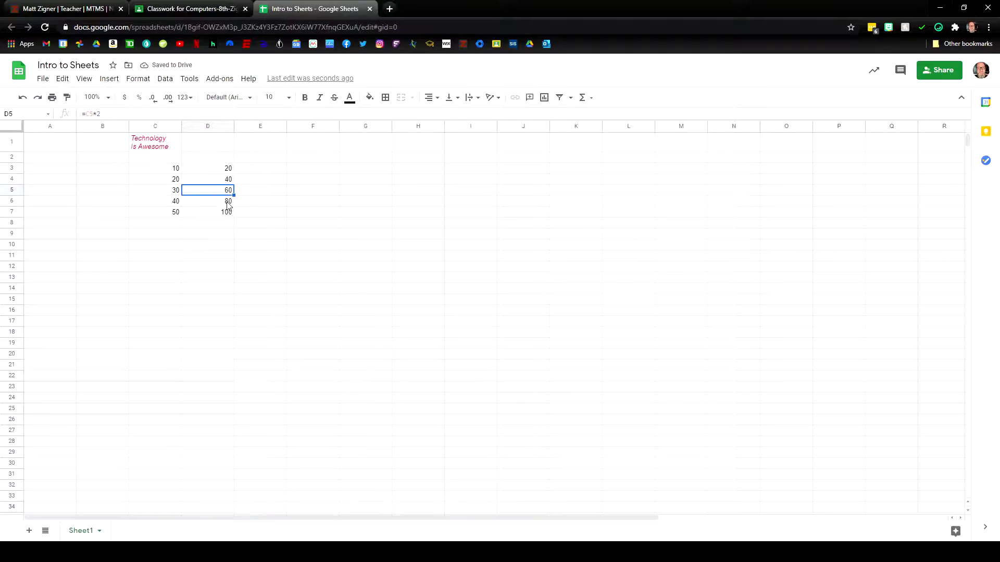
pyautogui.click(227, 205)
pyautogui.click(225, 212)
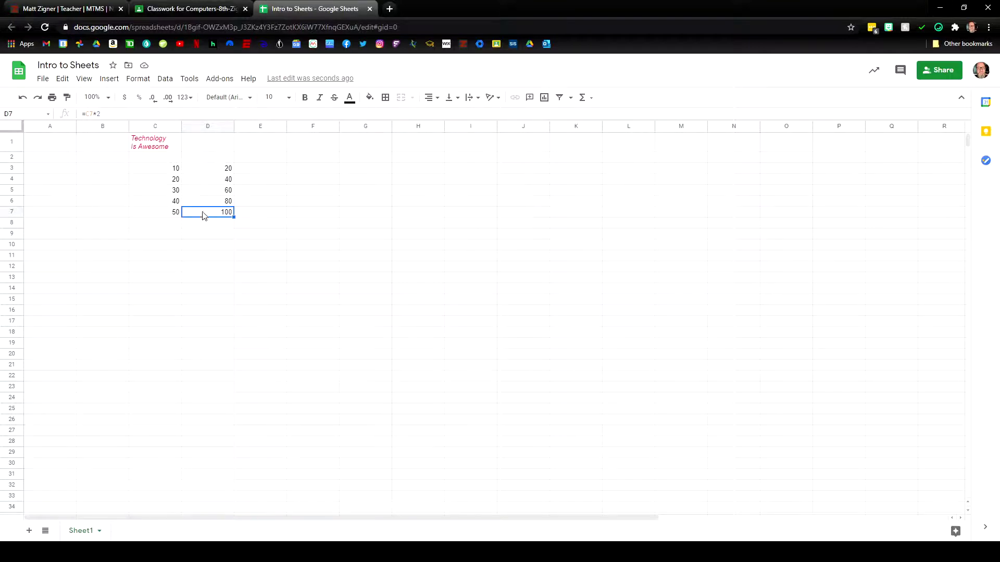
pyautogui.click(217, 192)
# - Check the next instruction in the tutorial PDF and enter the formula =SUM(D3:D7) in cell D8
pyautogui.click(185, 7)
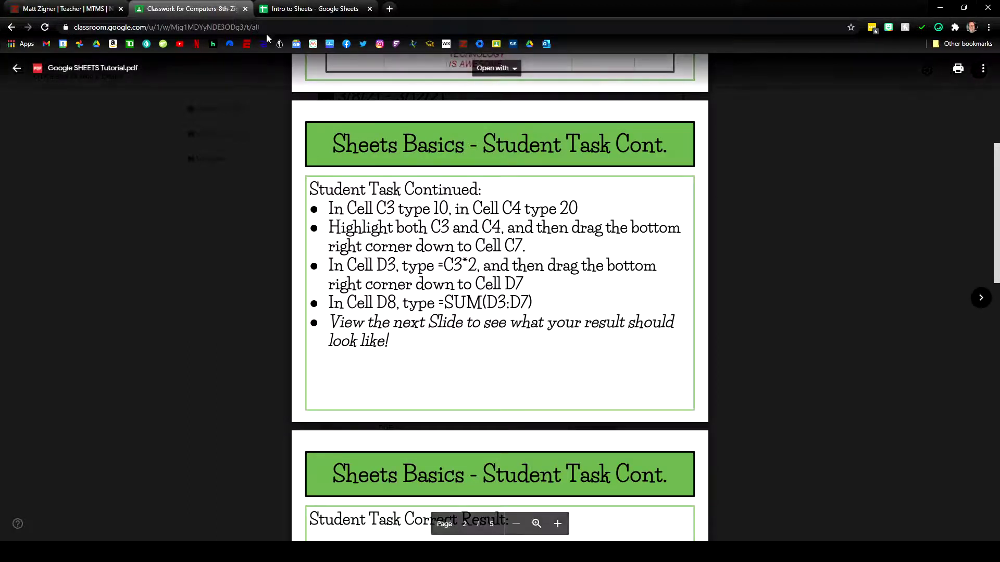
pyautogui.click(313, 7)
pyautogui.click(217, 228)
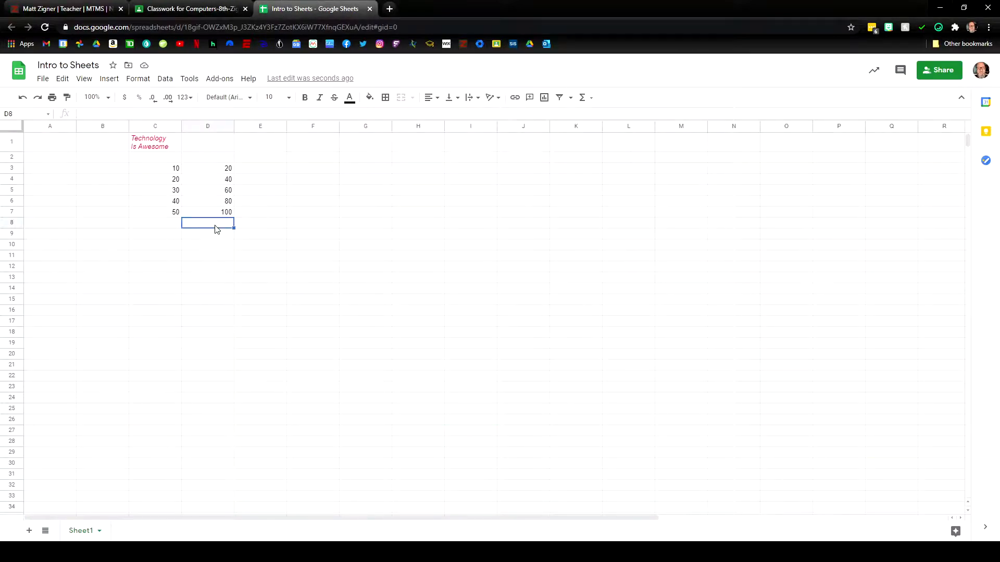
pyautogui.write('=sum')
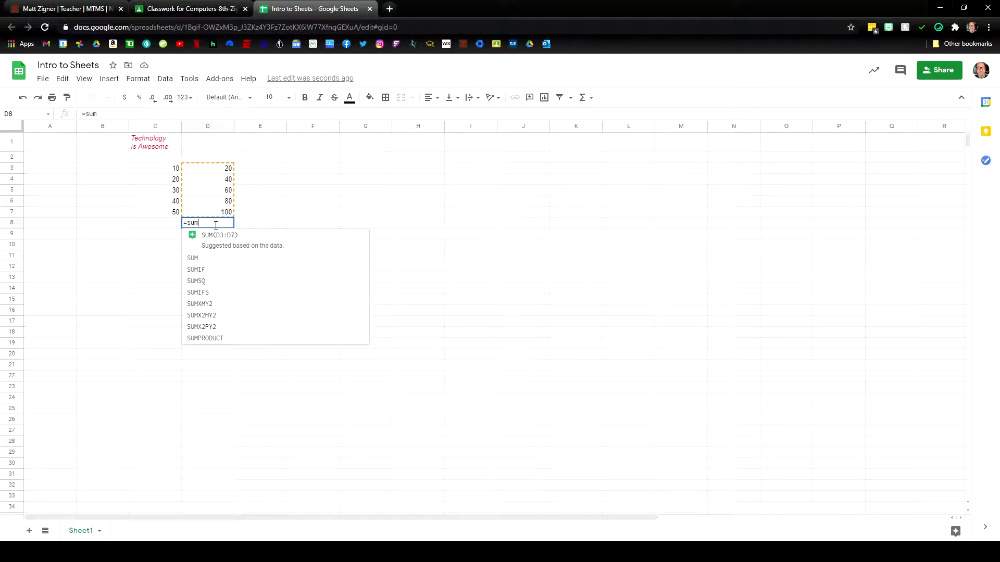
pyautogui.write('(')
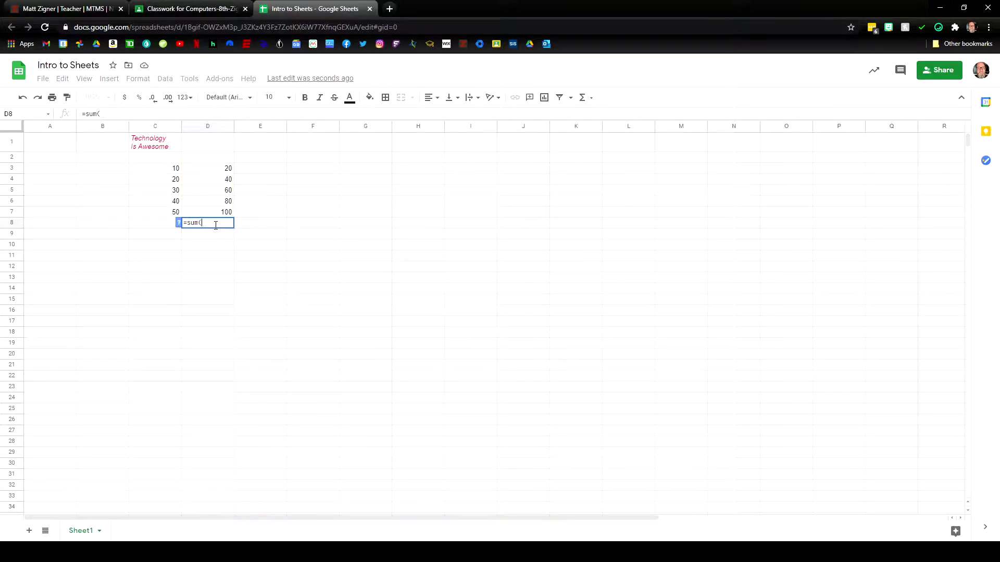
pyautogui.press('BackSpace')
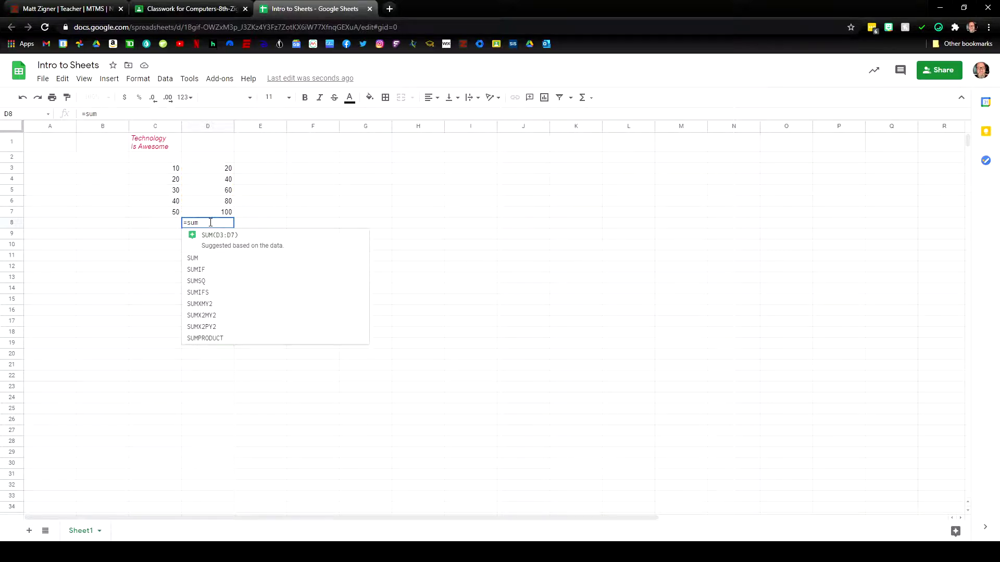
pyautogui.write('(')
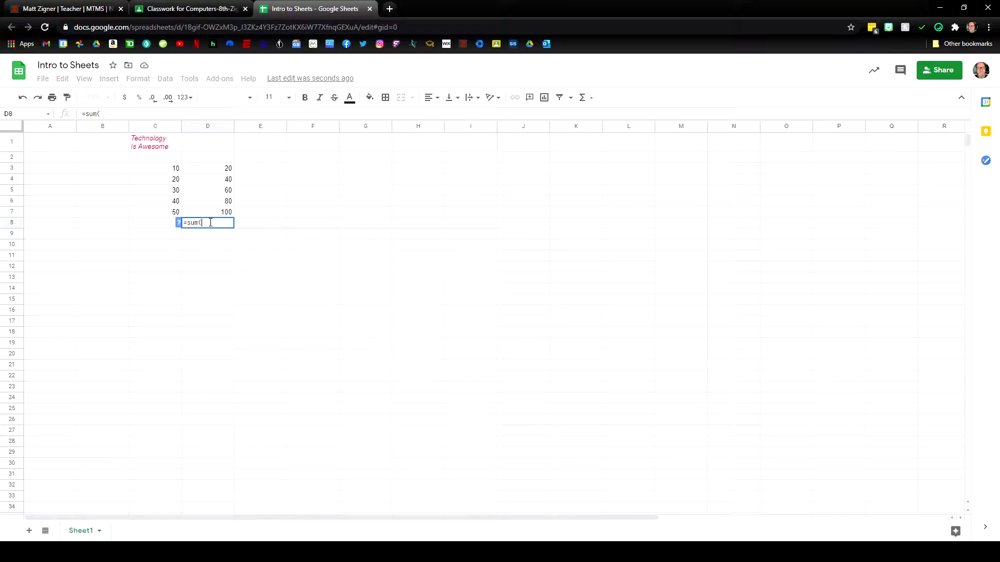
pyautogui.write('d3')
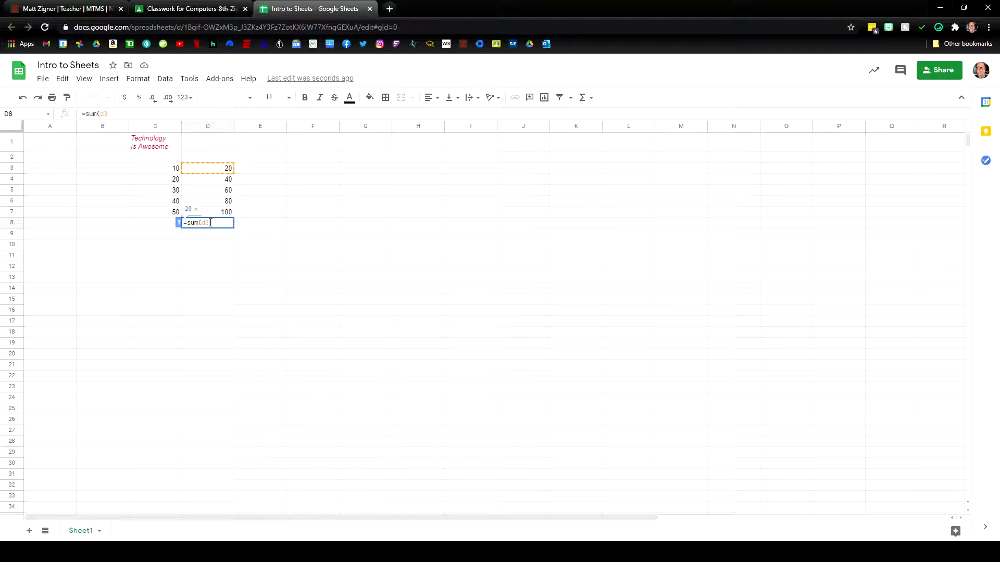
pyautogui.write(':d')
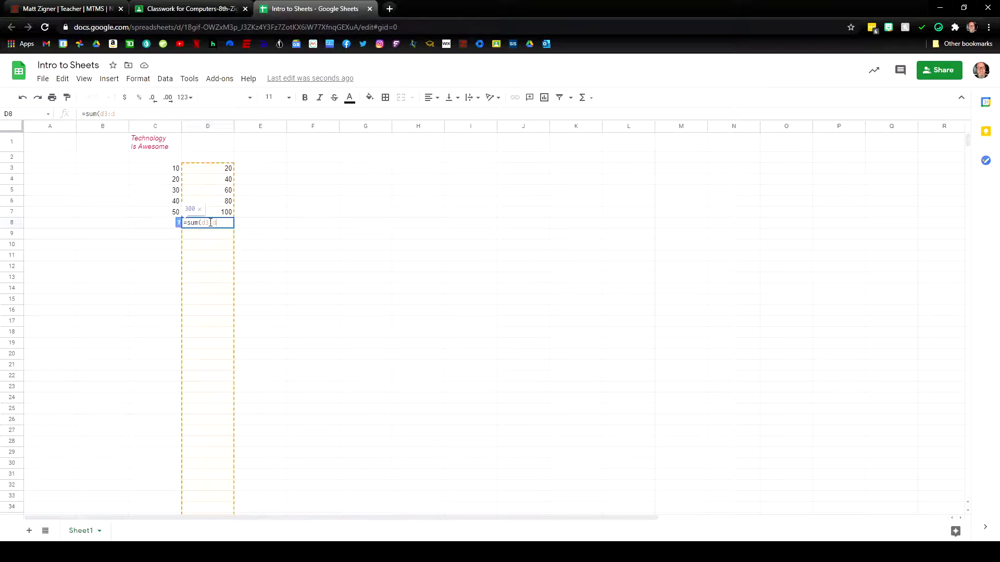
pyautogui.write('7')
pyautogui.write(')')
pyautogui.press('Return')
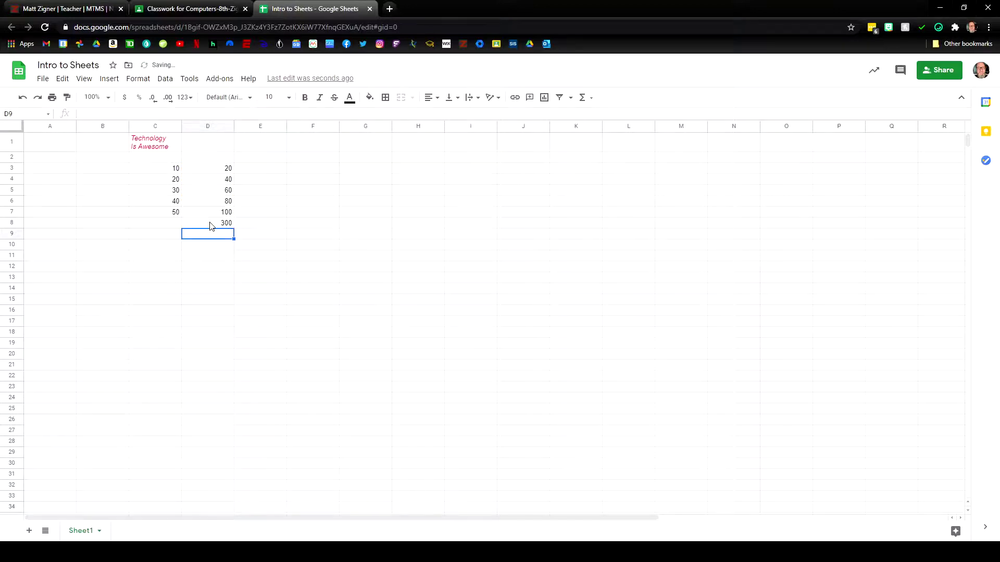